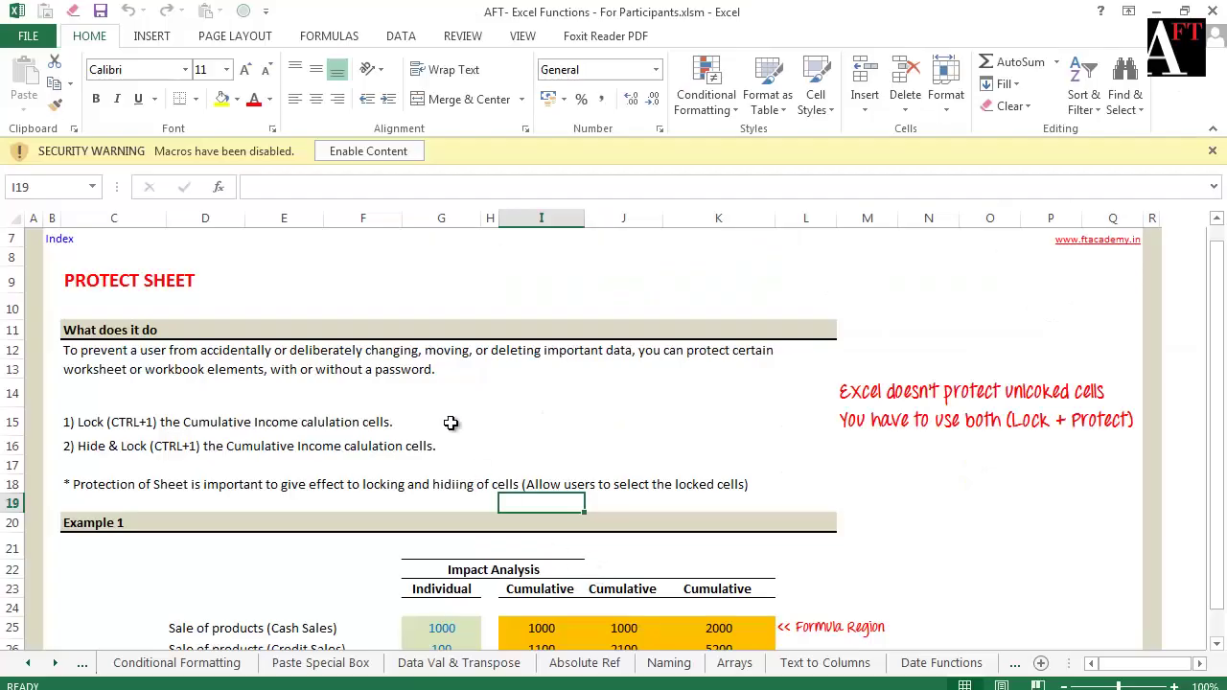
Open the Protect Sheet dialog from the Review ribbon
click(465, 42)
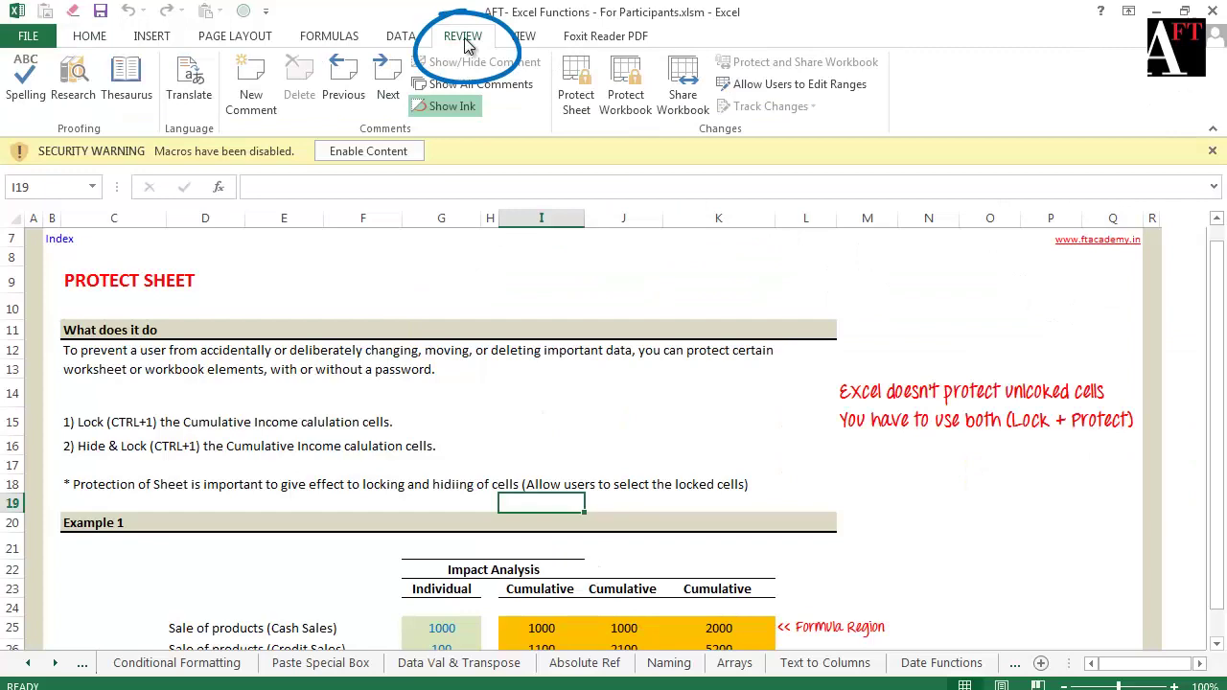
click(579, 88)
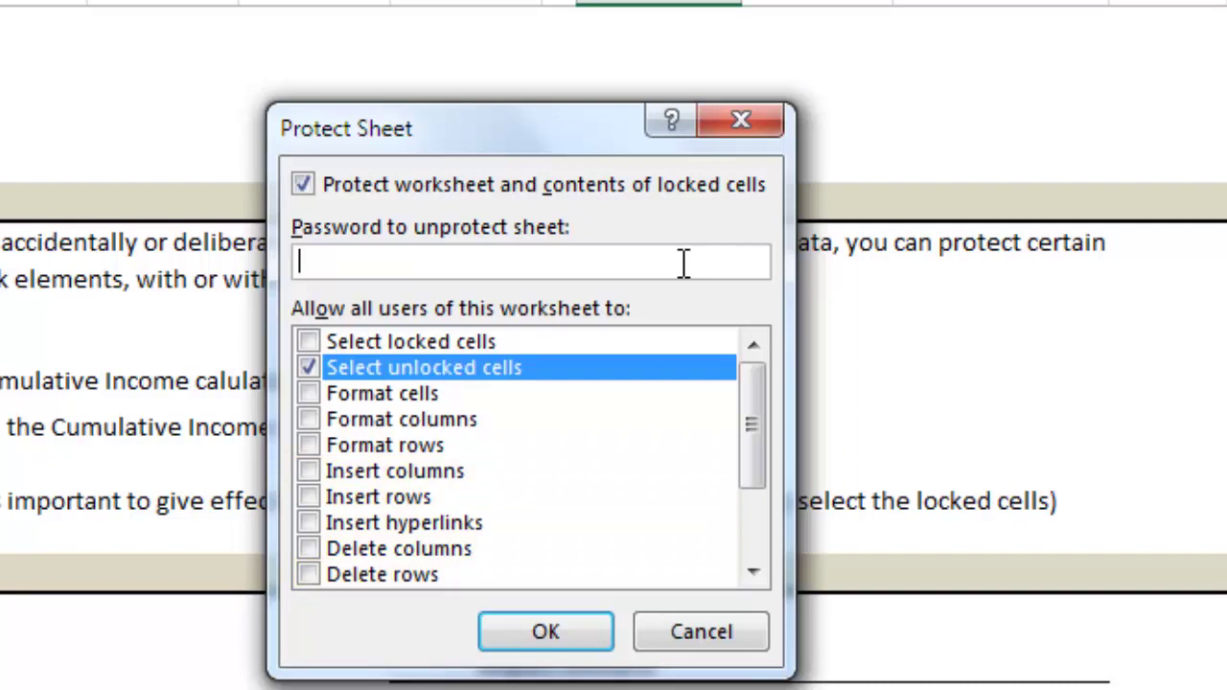
Protect the worksheet with a password and re-enter the same password to confirm it
scroll(763, 585, down, 5)
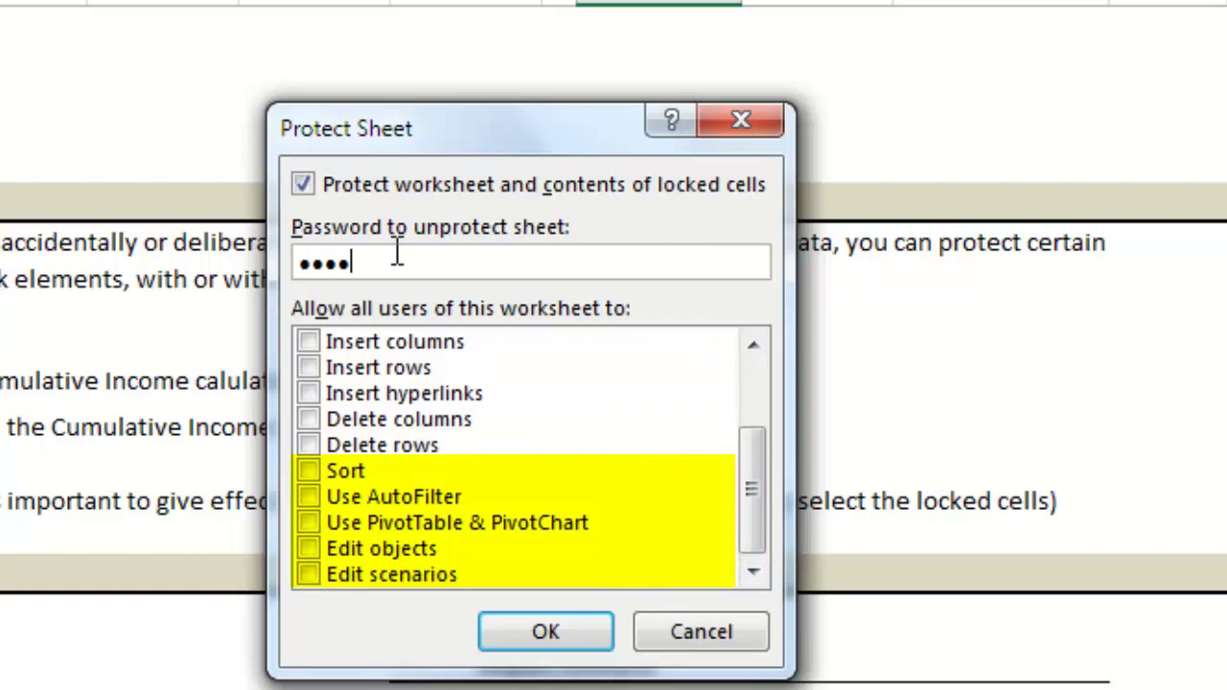
text(word)
click(543, 636)
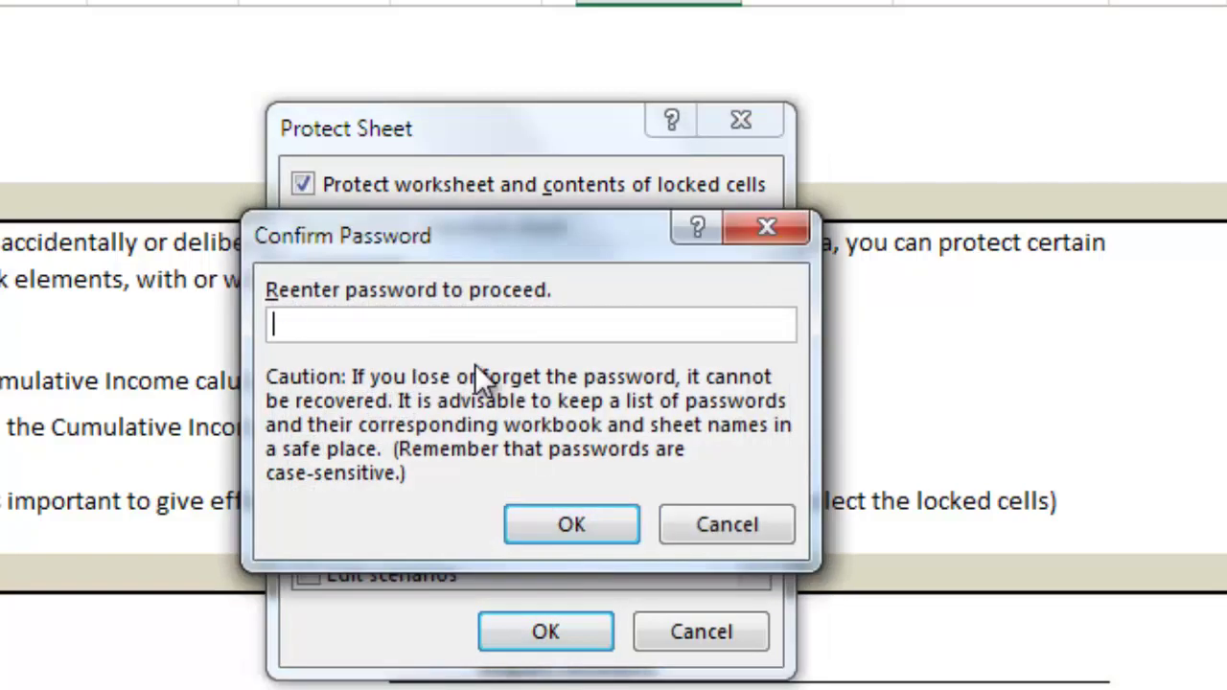
text(password)
key(Return)
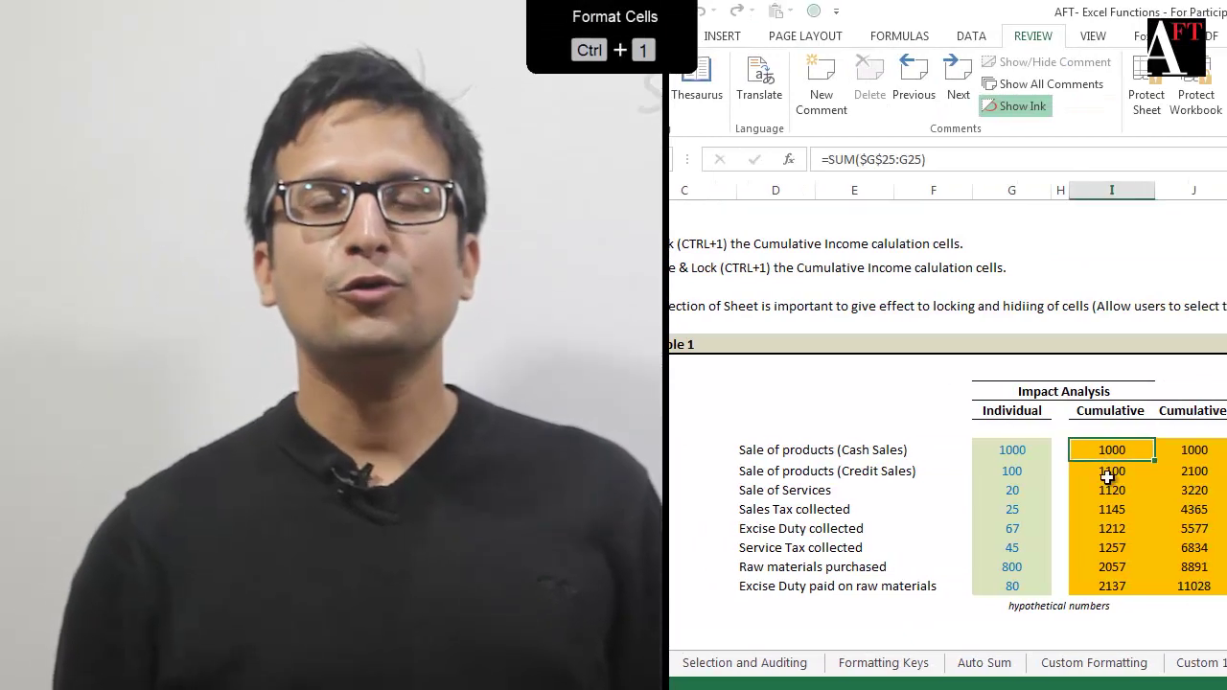
Show the Protection options in Format Cells for cell I25
key(ctrl+1)
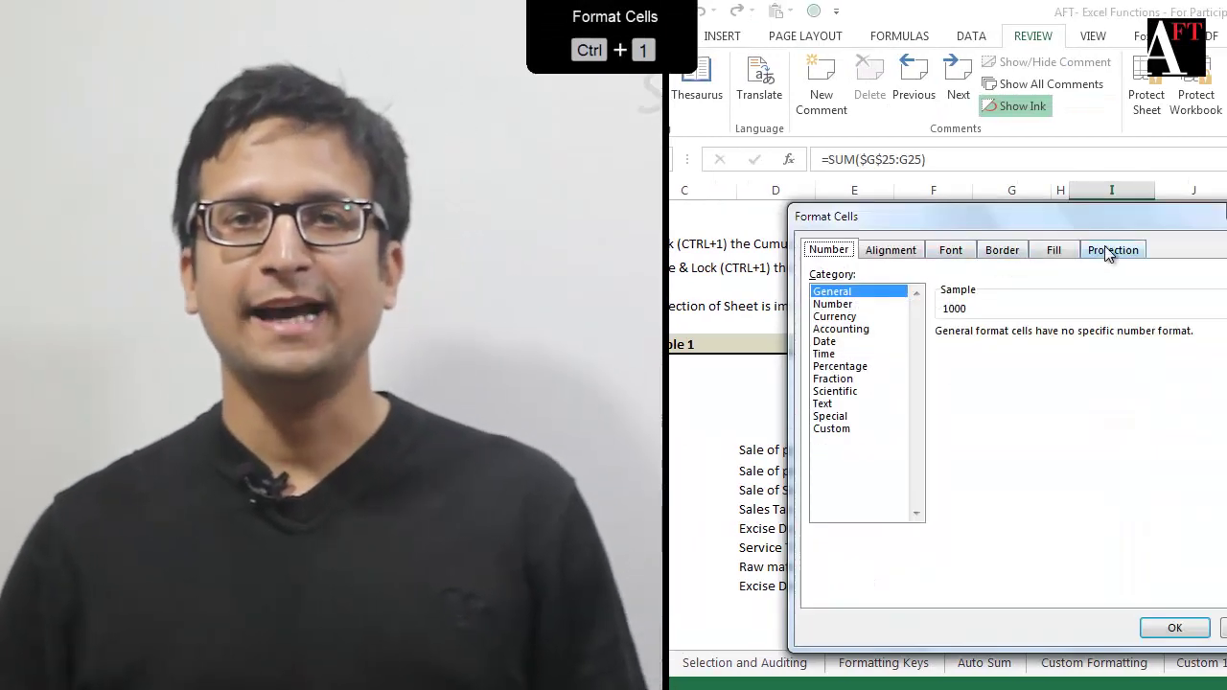
click(1107, 250)
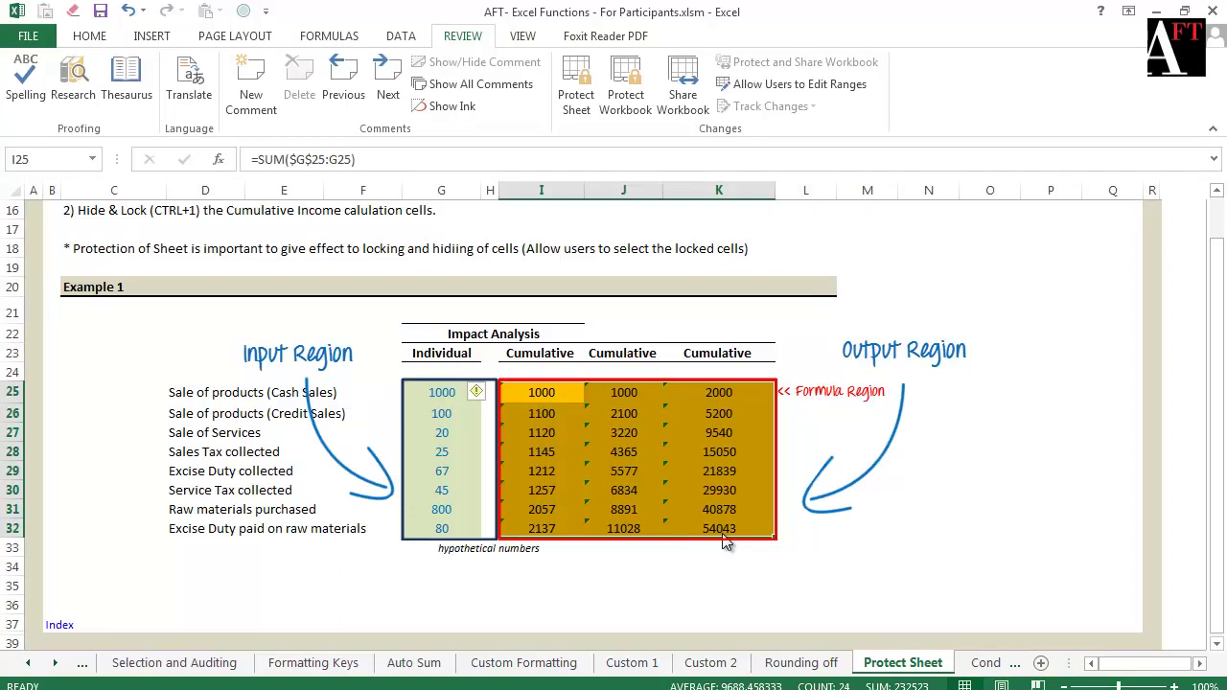
Set output cells I25:K32 to Locked without Hidden, then bring up Protect Sheet
key(ctrl+1)
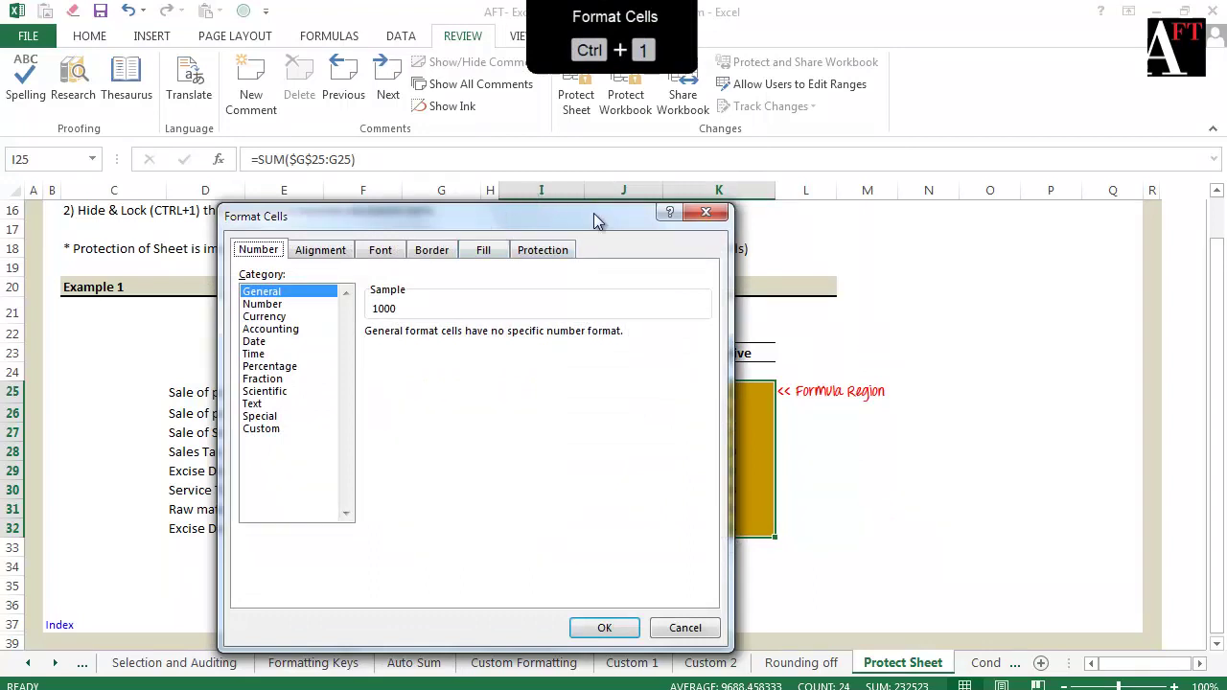
click(543, 250)
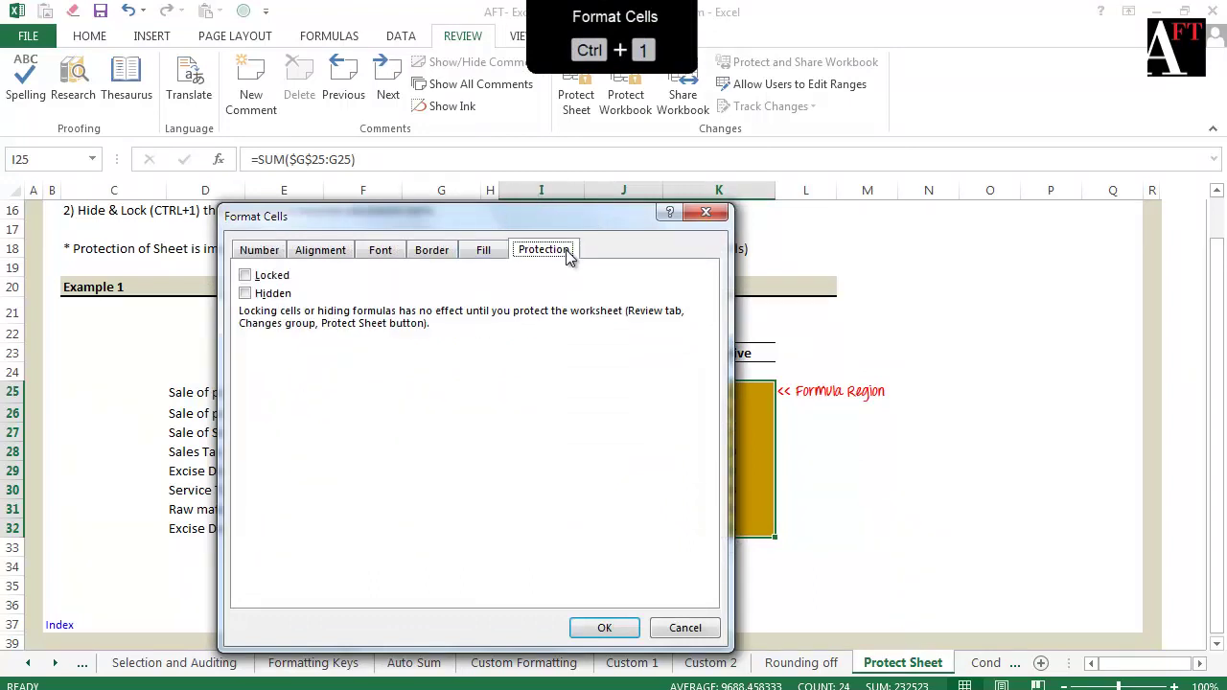
click(264, 277)
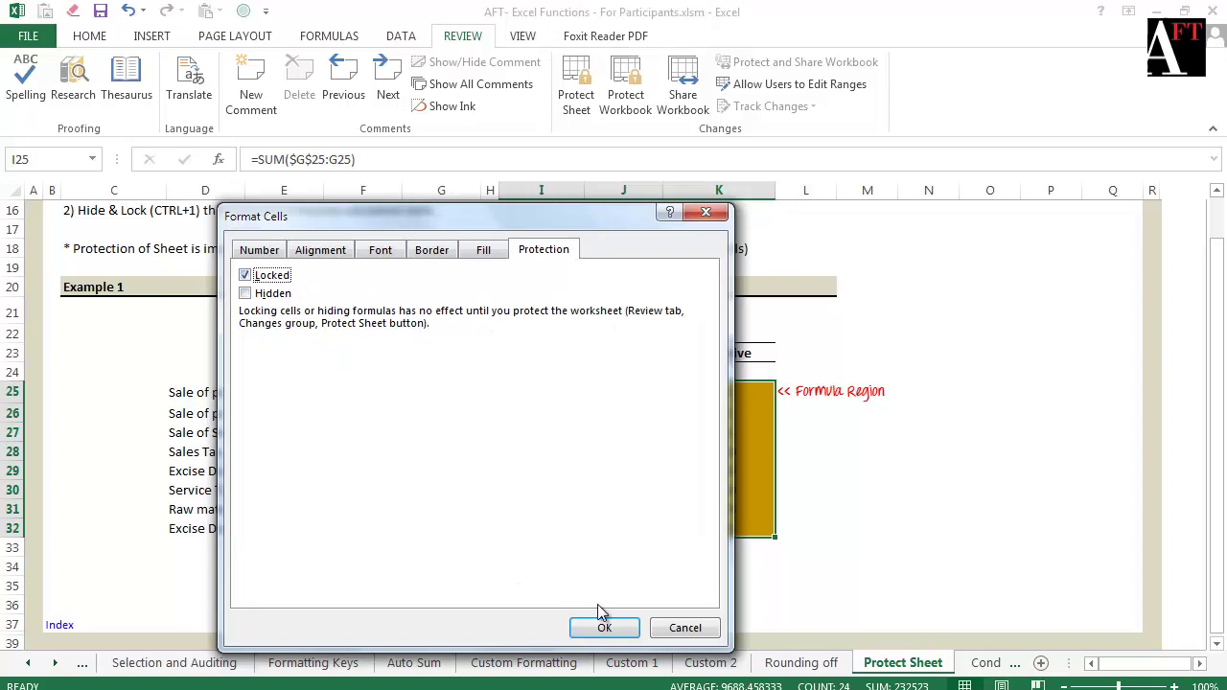
click(623, 633)
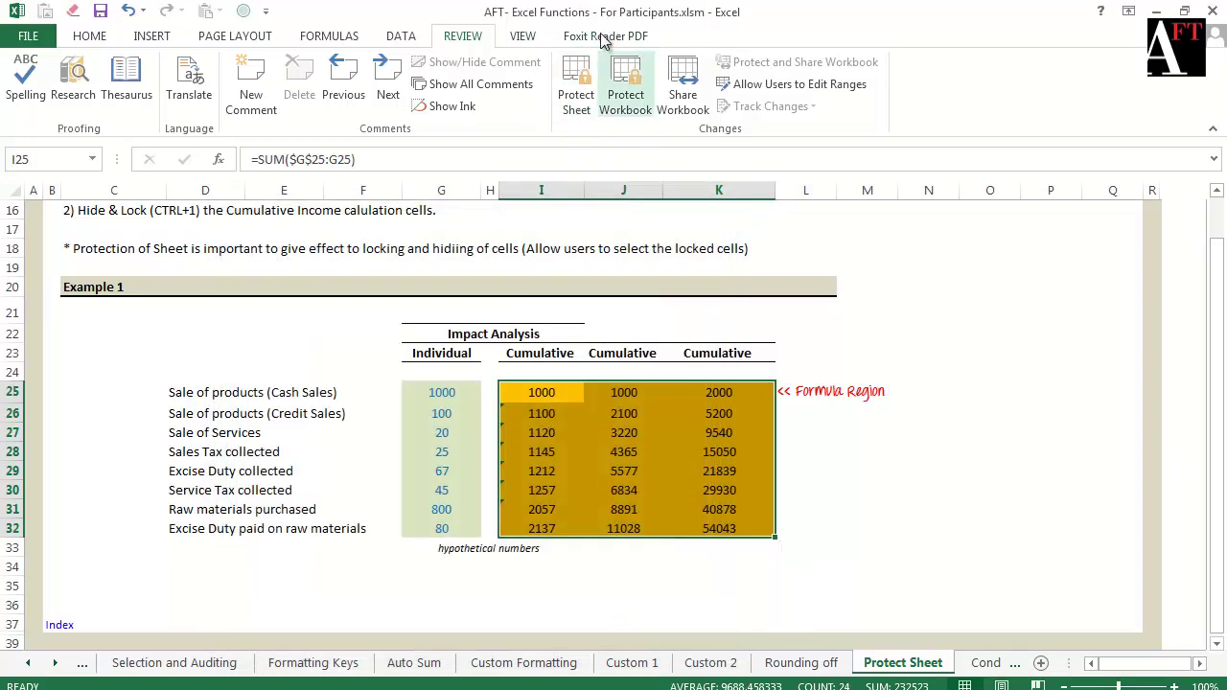
click(586, 92)
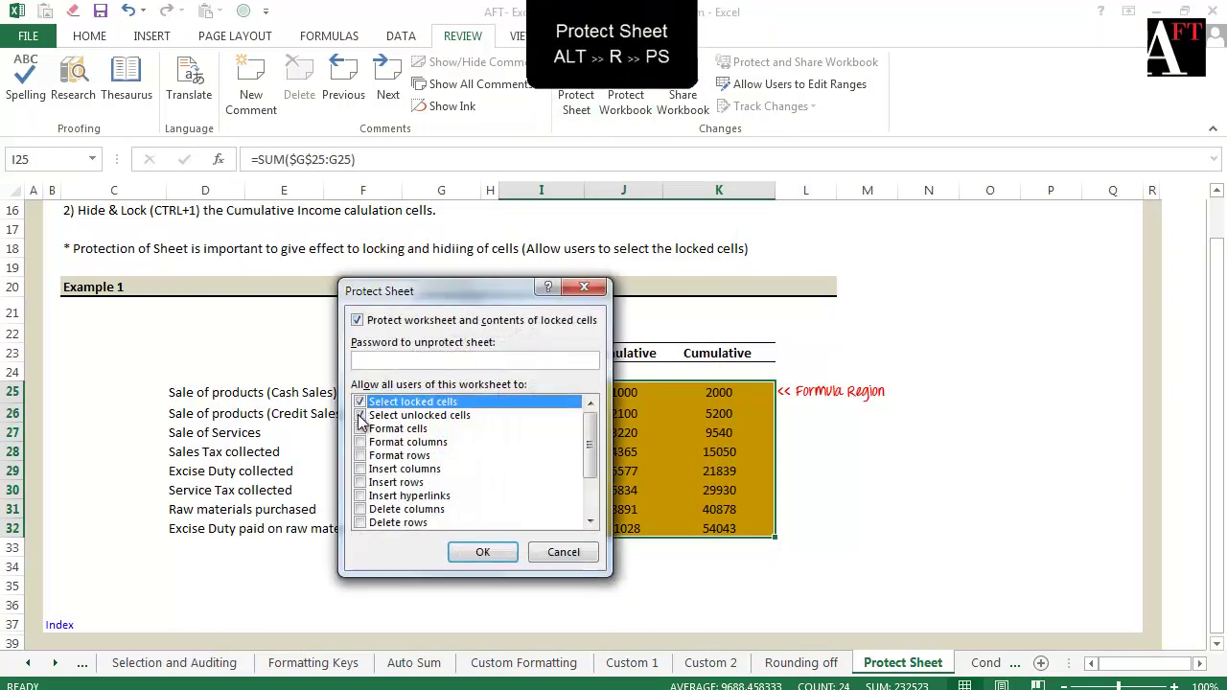
Protect the sheet with Select locked cells allowed alongside unlocked cells
click(359, 416)
click(359, 403)
click(497, 564)
Select several output cells and try editing I28 to trigger the protection warning
click(624, 597)
click(542, 433)
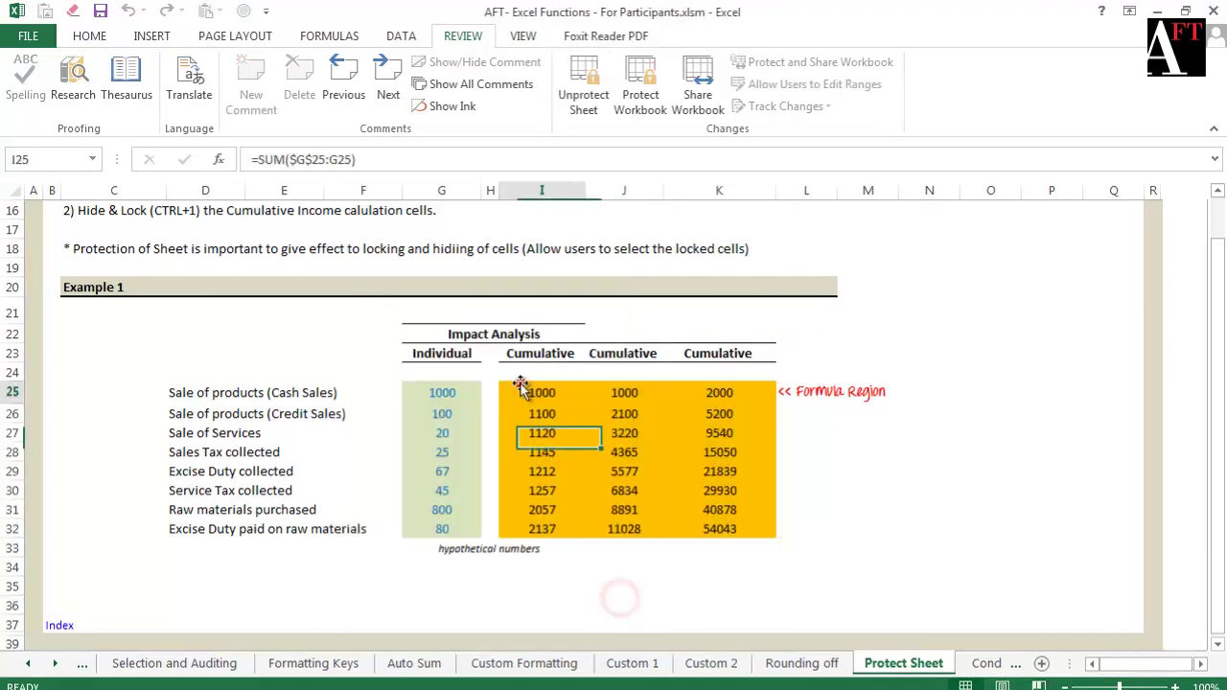
click(547, 400)
click(539, 425)
double_click(542, 459)
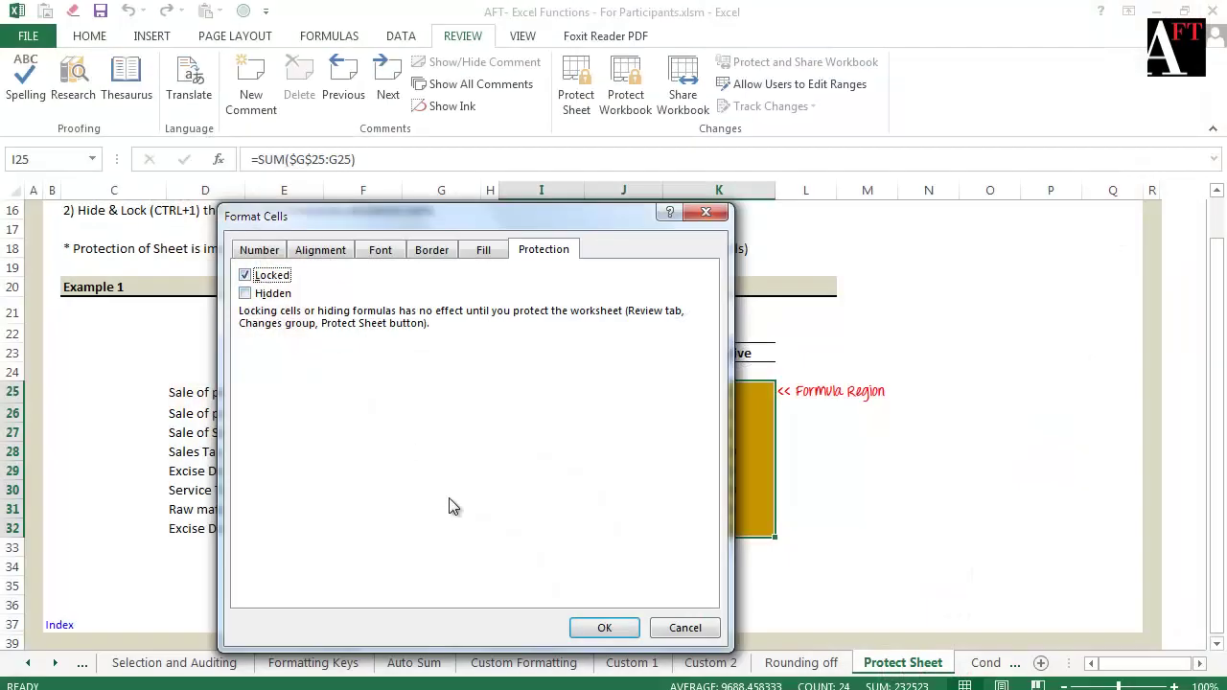
Apply the Locked setting and reopen Protect Sheet with Alt+R, P, S
click(610, 630)
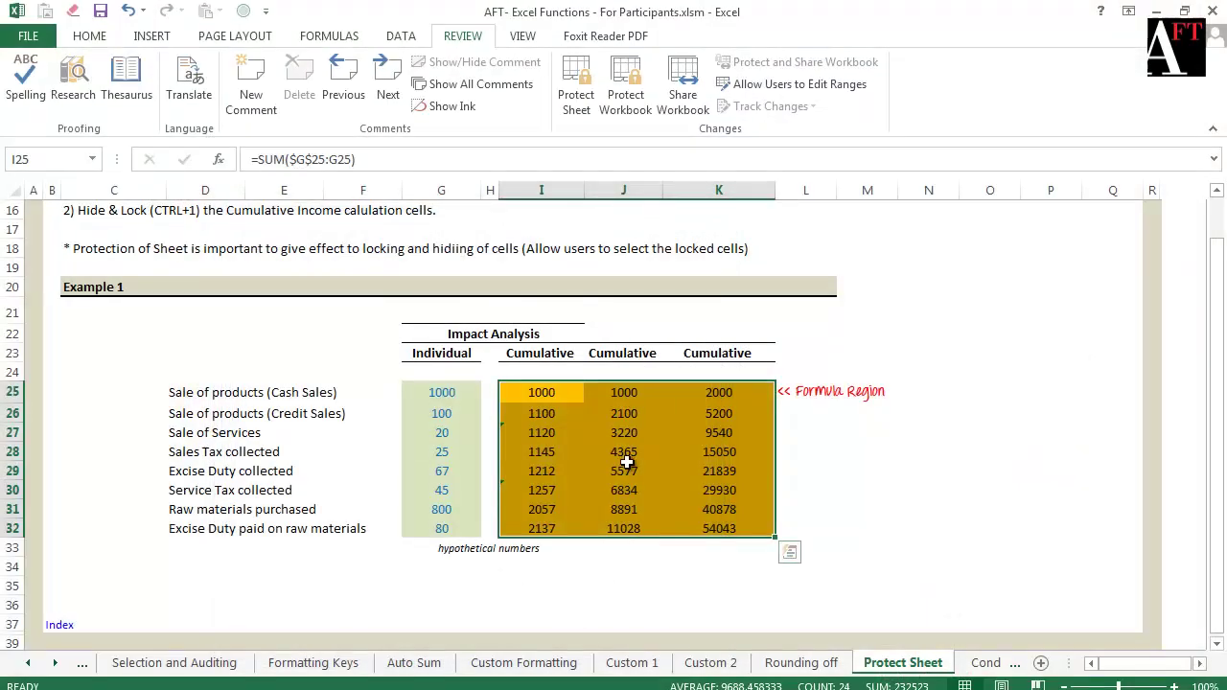
key(alt+r)
key(p)
key(s)
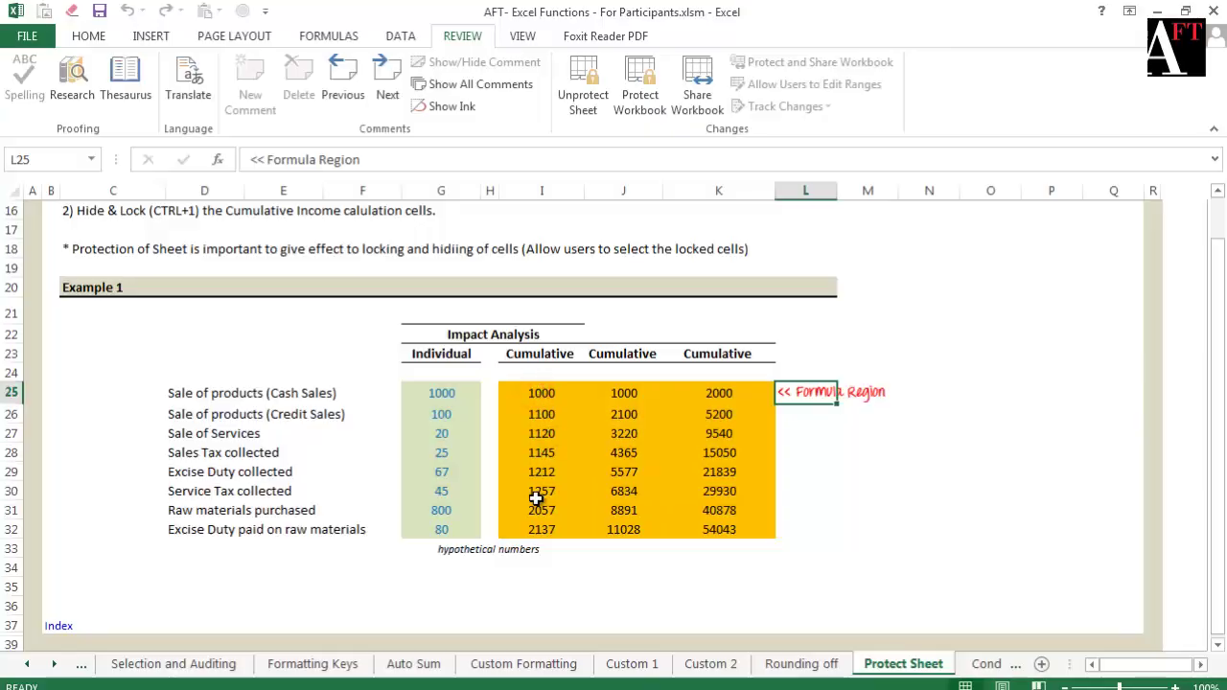
Check that locked cells I30 and column K cells can no longer be selected
click(536, 495)
click(719, 409)
click(724, 491)
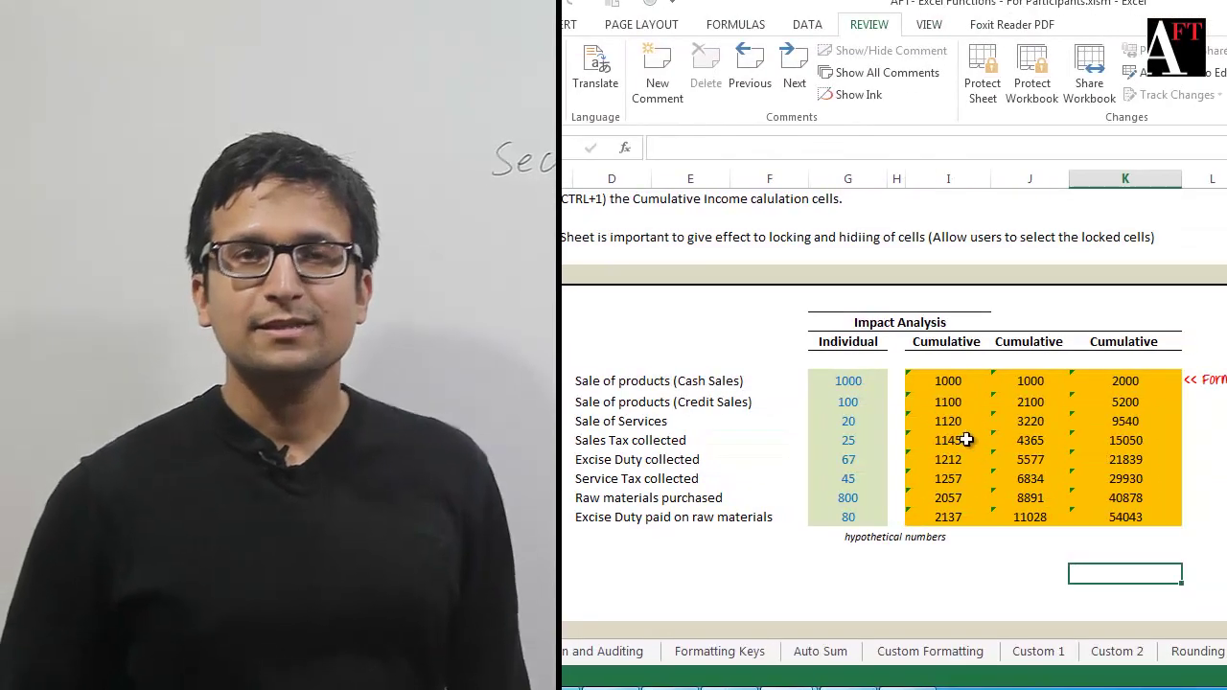
Make I25:K32 Locked and Hidden, then protect the sheet allowing locked-cell selection
drag(942, 381, 1120, 515)
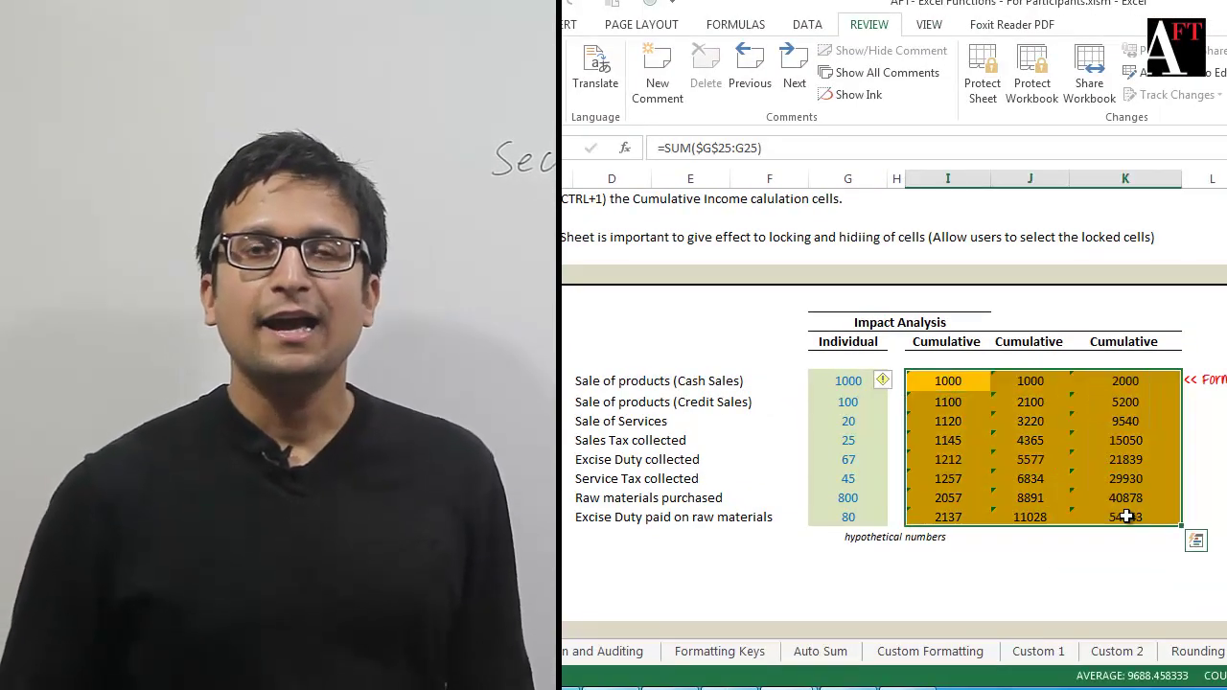
key(ctrl+1)
click(655, 263)
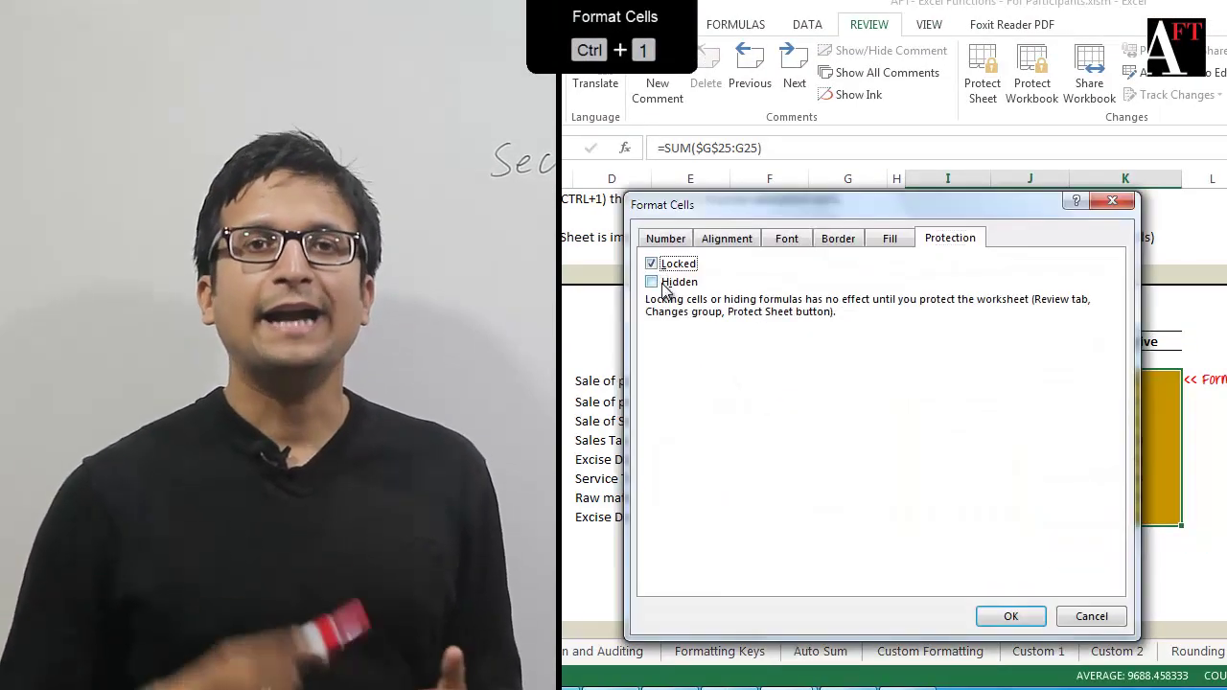
click(655, 282)
click(1010, 616)
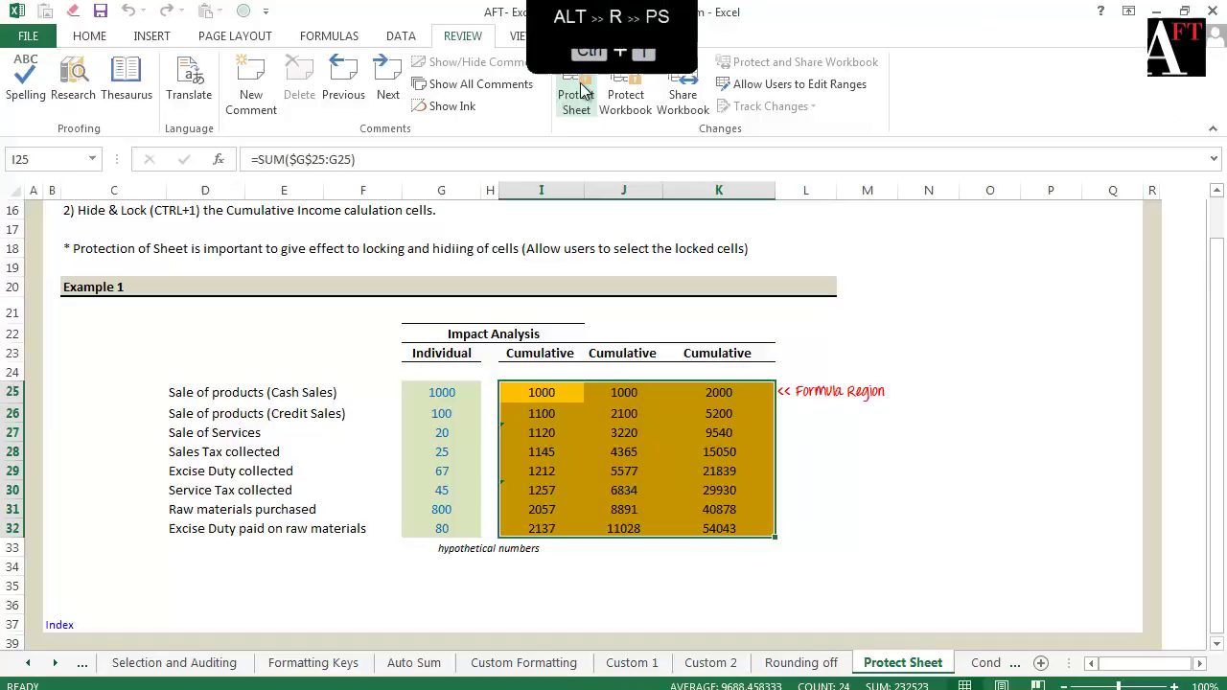
click(578, 96)
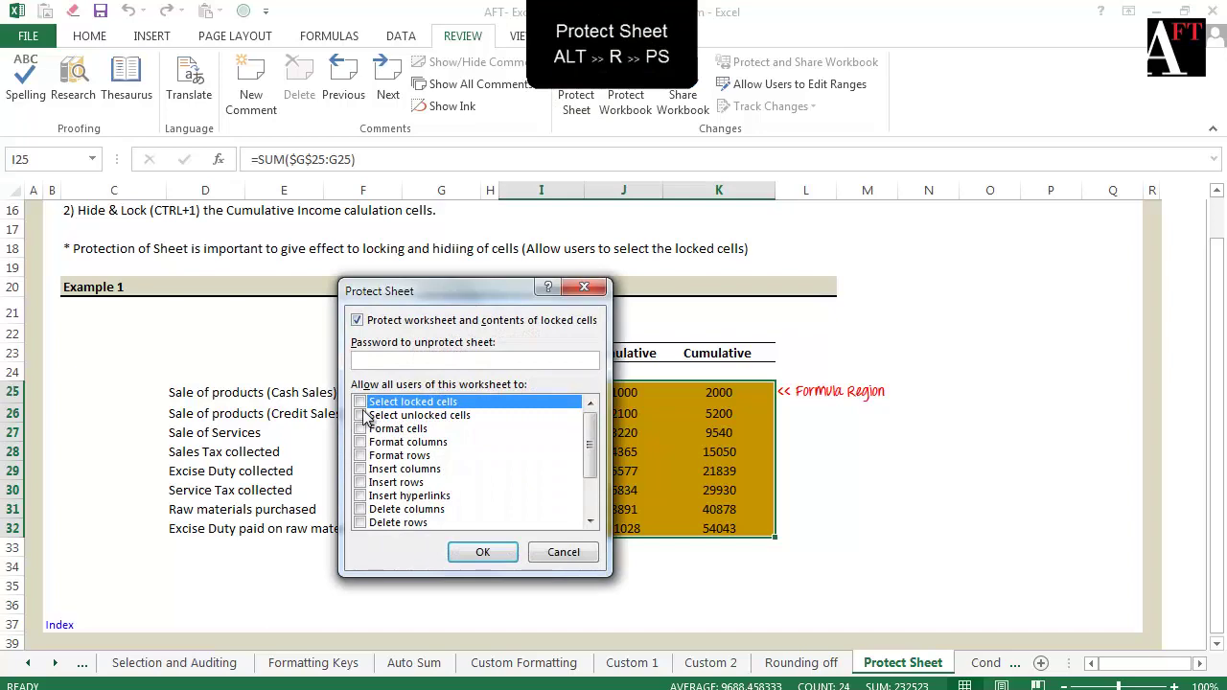
click(502, 554)
click(556, 422)
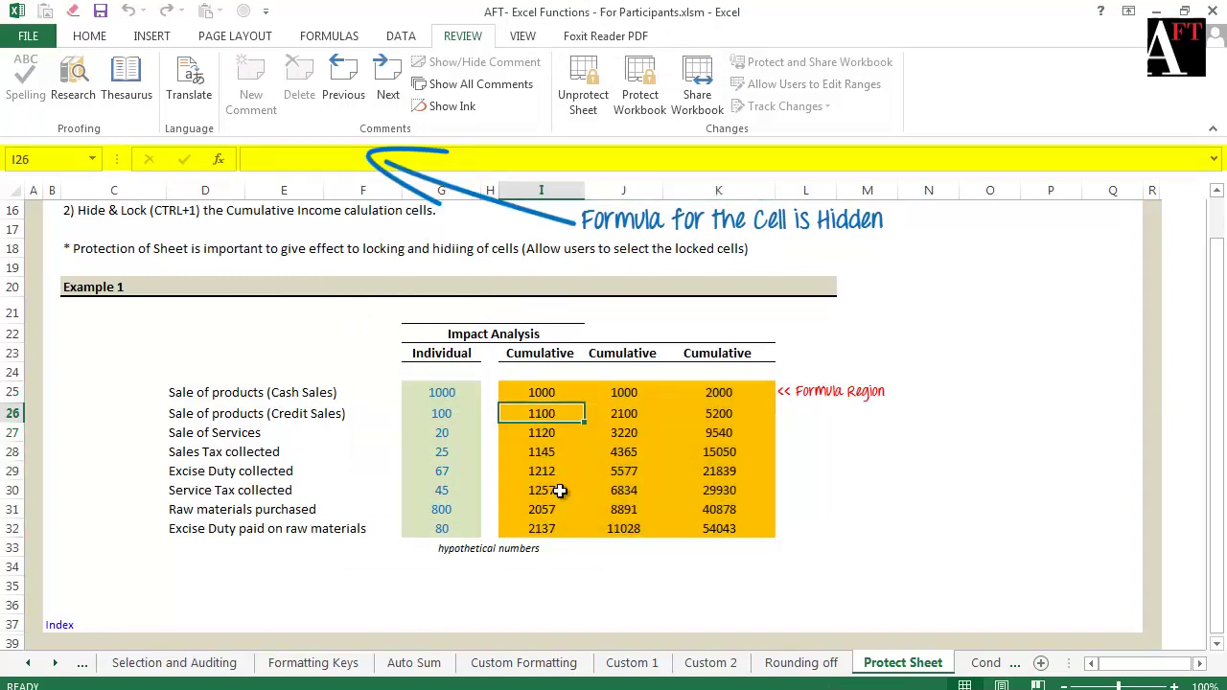
click(559, 491)
click(555, 512)
click(564, 532)
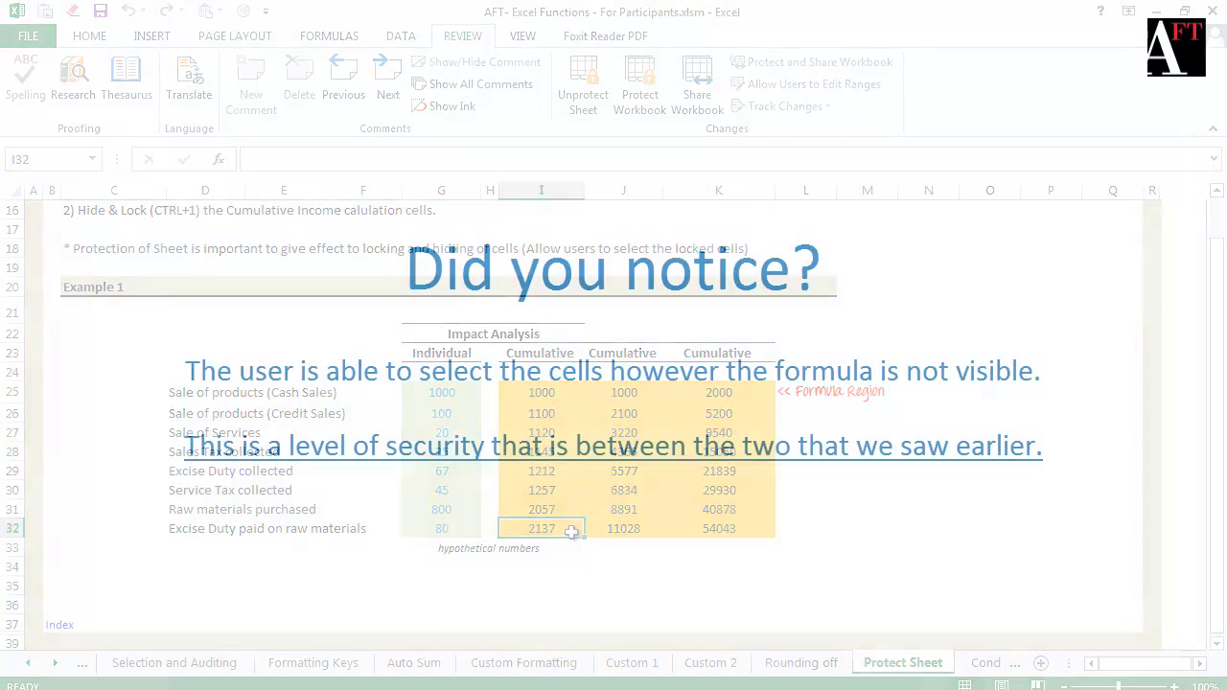